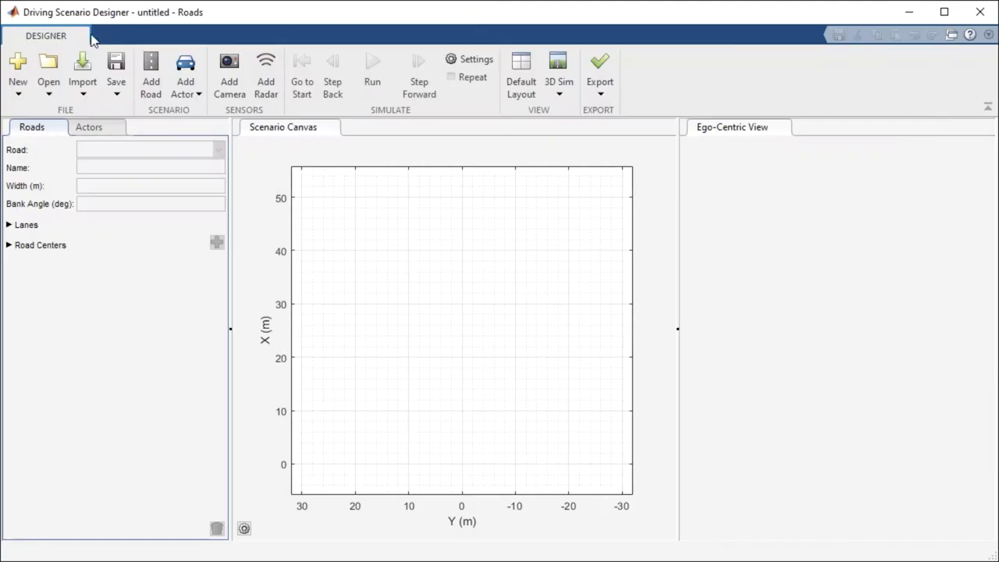
Start a HERE HD Live Map road import with latitude lat1 and longitude lon1
{"action": "left_click", "coordinate": [83, 82]}
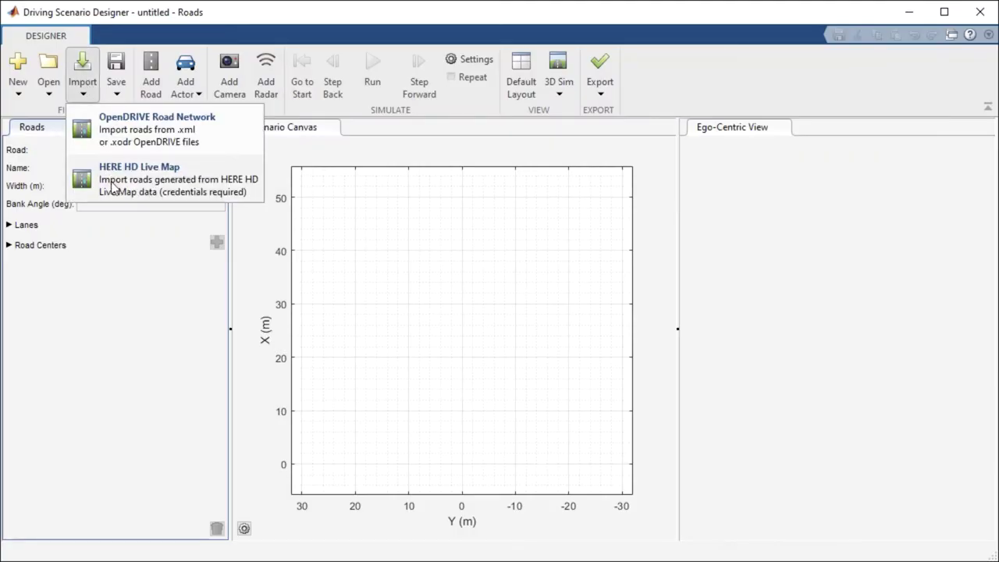
{"action": "left_click", "coordinate": [111, 182]}
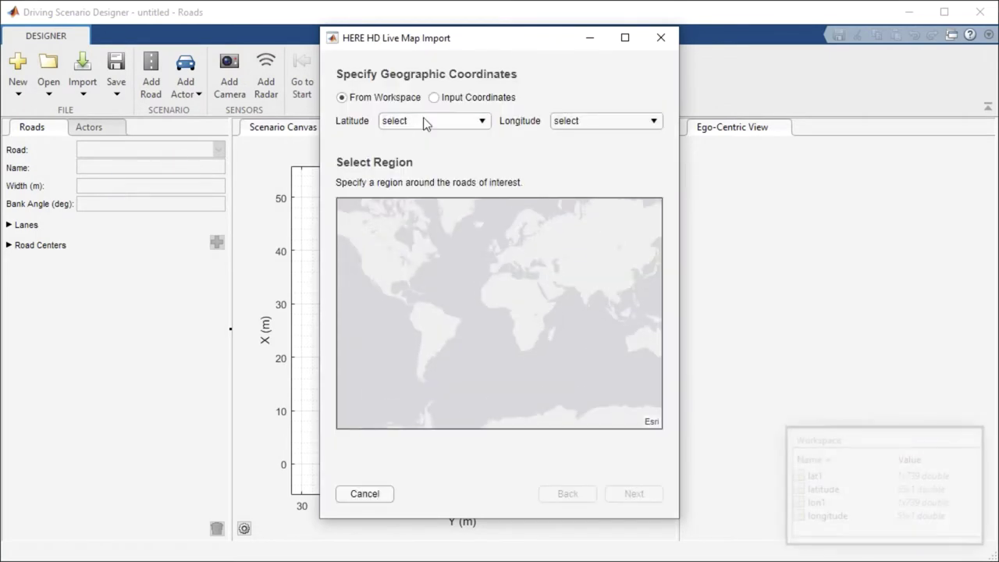
{"action": "left_click", "coordinate": [423, 120]}
{"action": "left_click", "coordinate": [414, 176]}
{"action": "left_click", "coordinate": [576, 125]}
{"action": "left_click", "coordinate": [573, 162]}
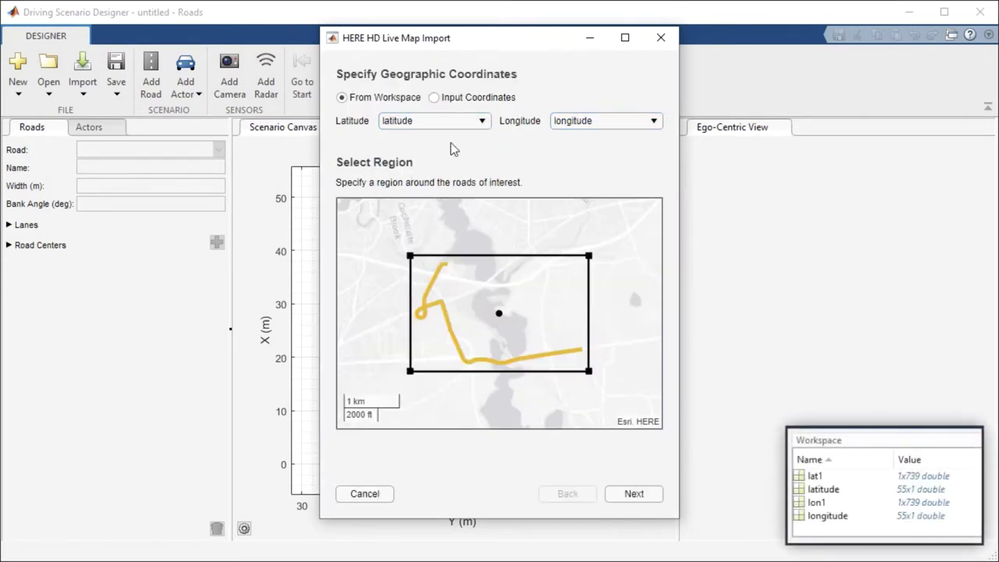
{"action": "left_click", "coordinate": [440, 123]}
{"action": "left_click", "coordinate": [438, 160]}
{"action": "left_click", "coordinate": [576, 121]}
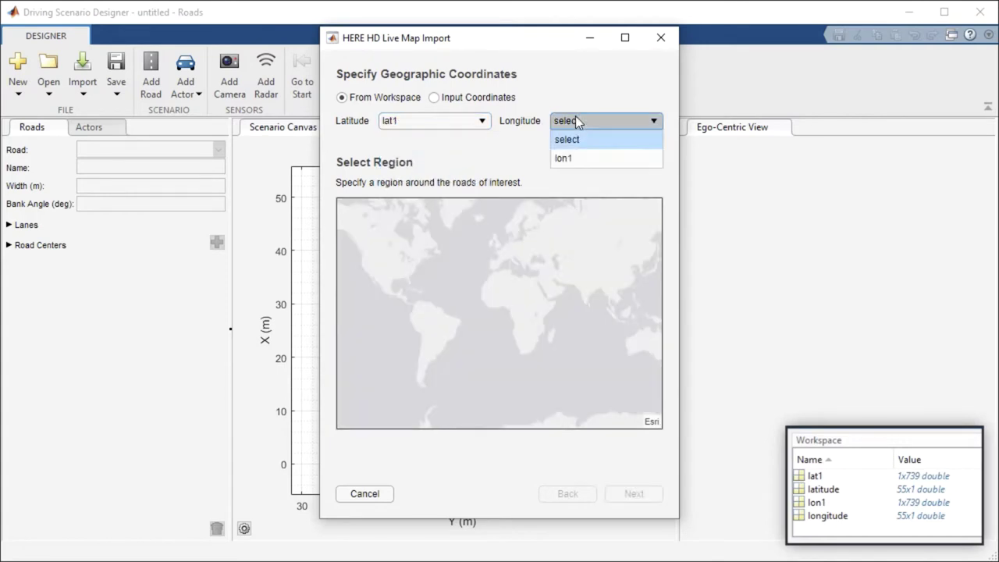
{"action": "left_click", "coordinate": [573, 158]}
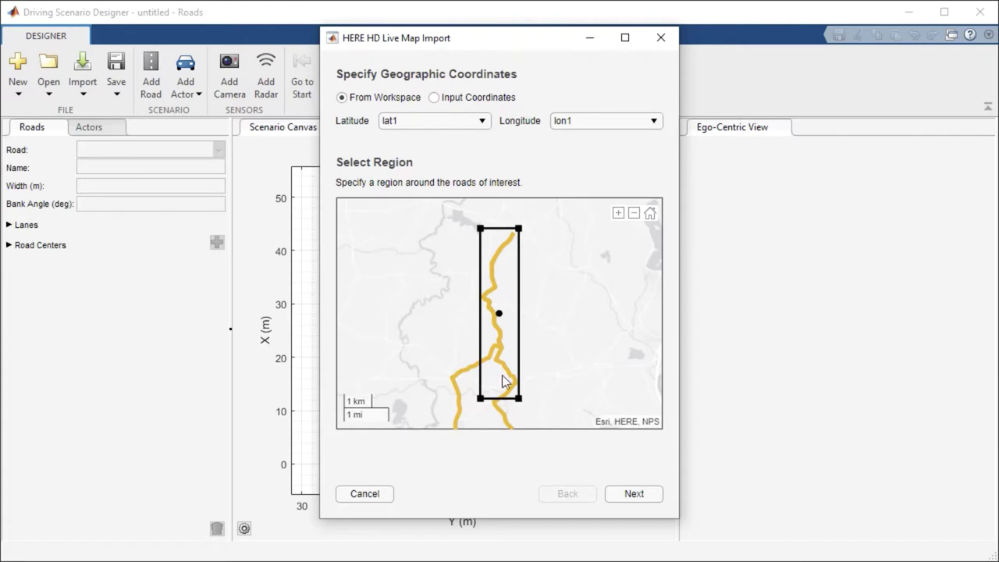
Shrink the region to the route's northern end and download its road data
{"action": "left_click_drag", "start_coordinate": [503, 373], "coordinate": [491, 263]}
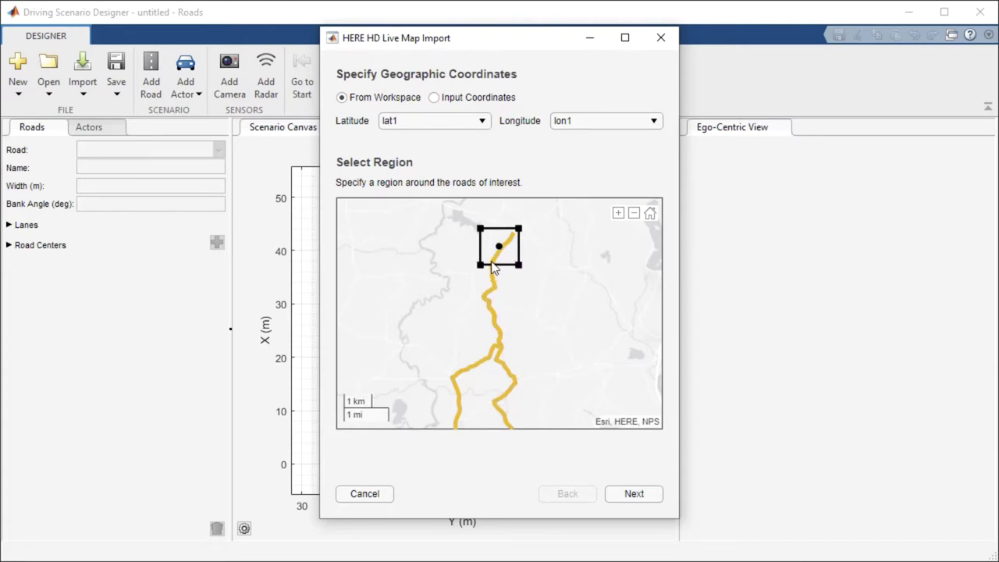
{"action": "scroll", "coordinate": [505, 247], "scroll_direction": "up", "scroll_amount": 5}
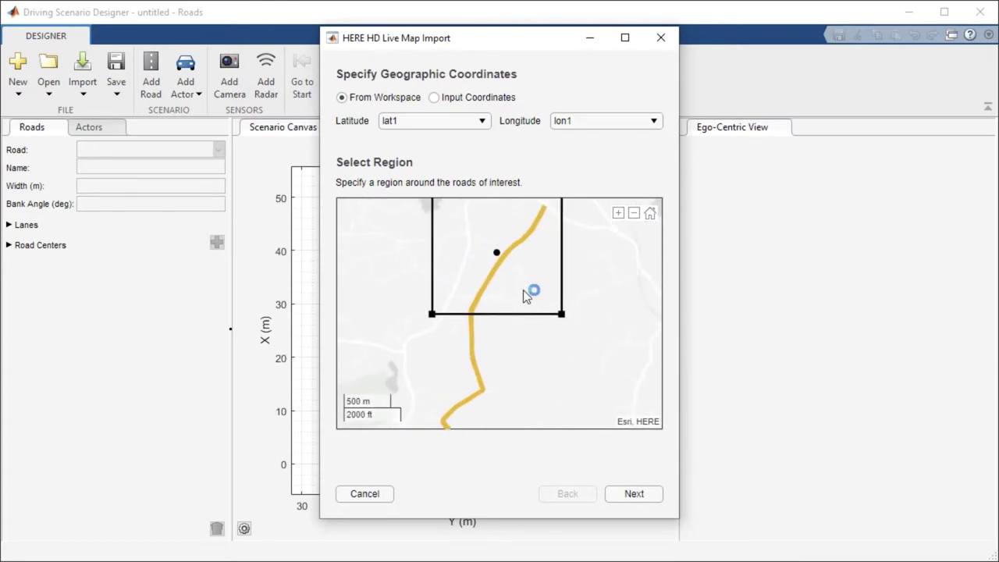
{"action": "left_click_drag", "start_coordinate": [526, 299], "coordinate": [523, 313]}
{"action": "left_click", "coordinate": [634, 497]}
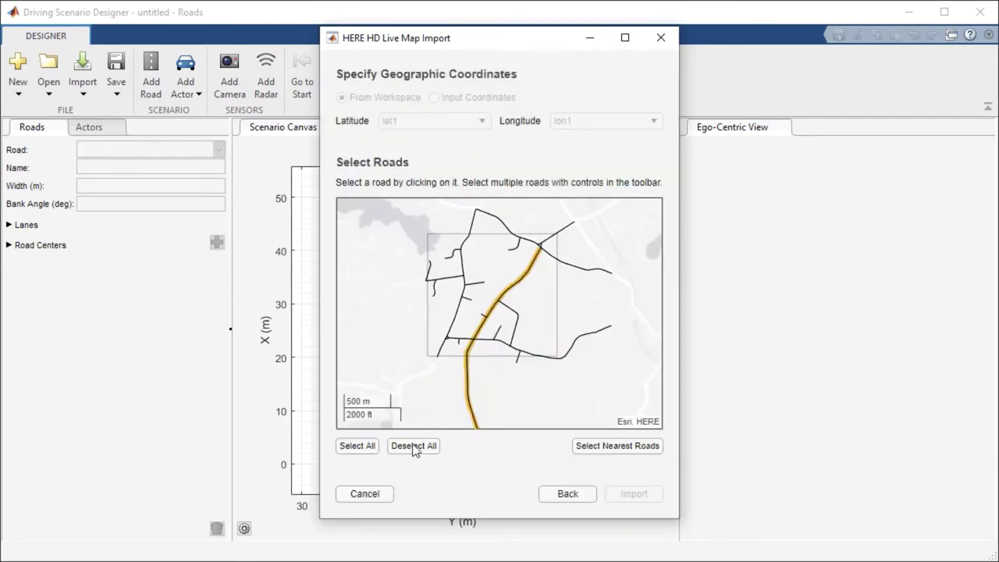
Import only the roads nearest the route, then zoom out to view the street grid
{"action": "left_click", "coordinate": [359, 447]}
{"action": "left_click", "coordinate": [400, 449]}
{"action": "left_click", "coordinate": [613, 448]}
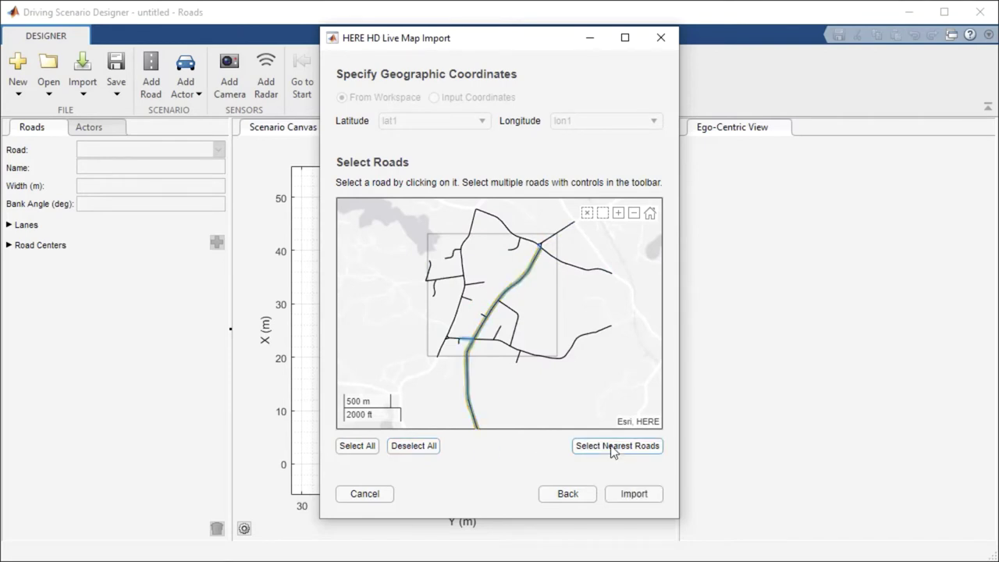
{"action": "left_click", "coordinate": [621, 495]}
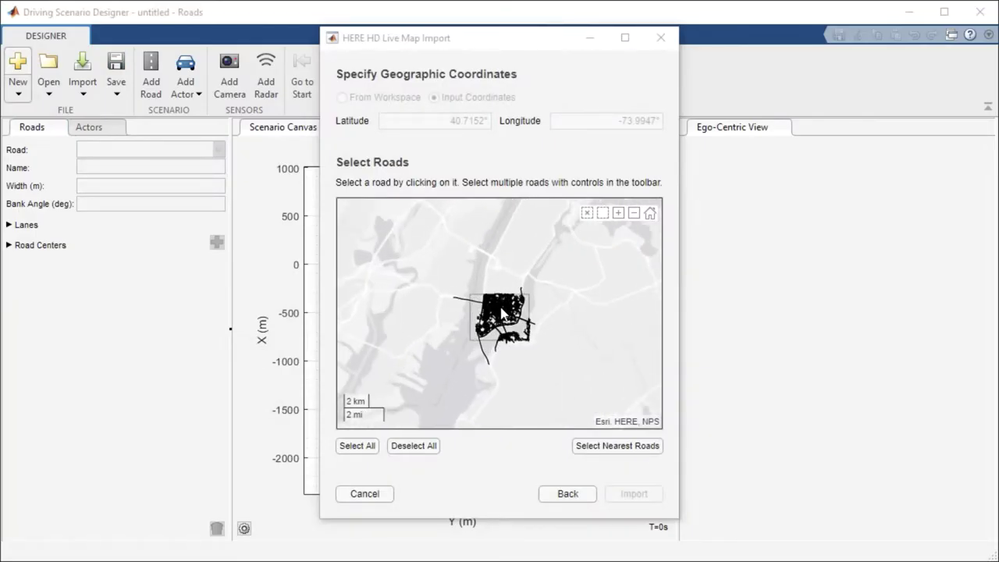
{"action": "scroll", "coordinate": [501, 312], "scroll_direction": "up", "scroll_amount": 5}
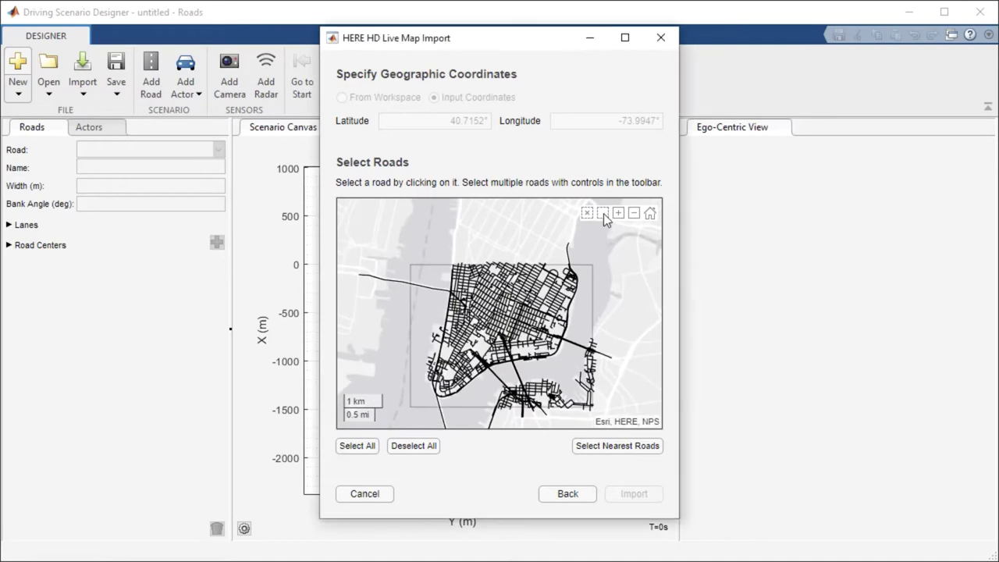
{"action": "left_click_drag", "start_coordinate": [524, 356], "coordinate": [533, 362]}
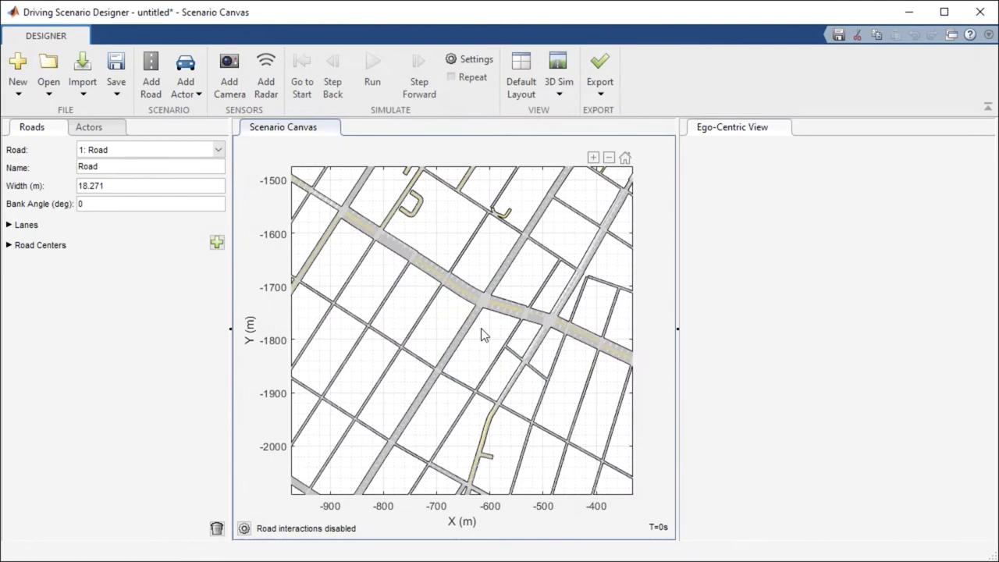
{"action": "scroll", "coordinate": [482, 334], "scroll_direction": "down", "scroll_amount": 5}
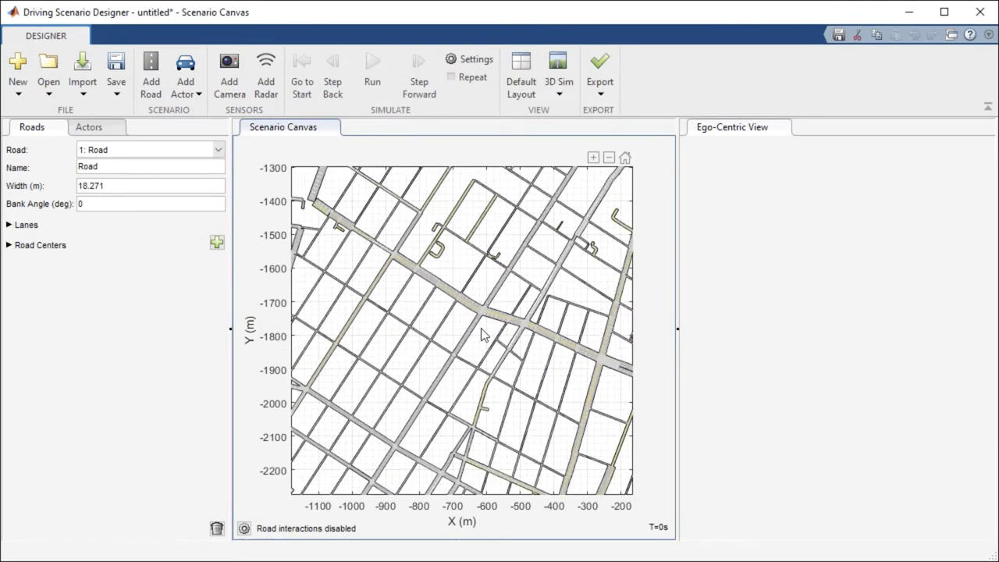
{"action": "scroll", "coordinate": [481, 334], "scroll_direction": "down", "scroll_amount": 5}
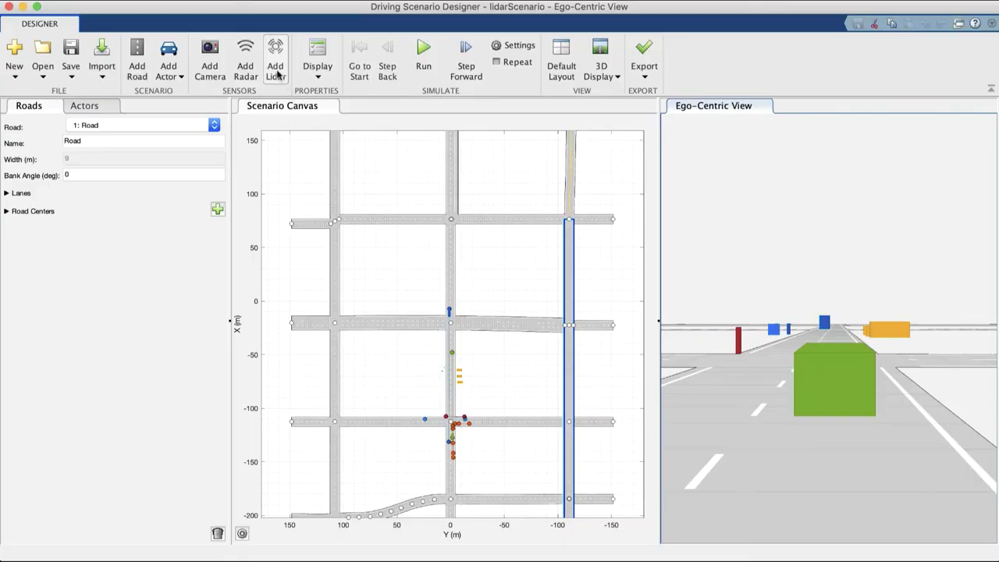
Mount a lidar at the ego vehicle's roof front and restore the 3-D ego-centric view
{"action": "left_click", "coordinate": [278, 75]}
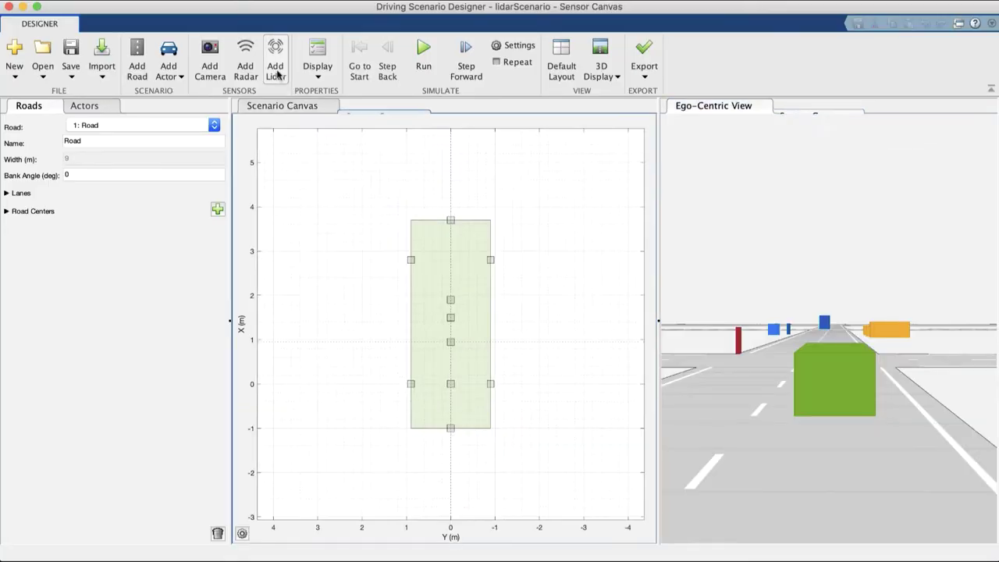
{"action": "left_click", "coordinate": [451, 319]}
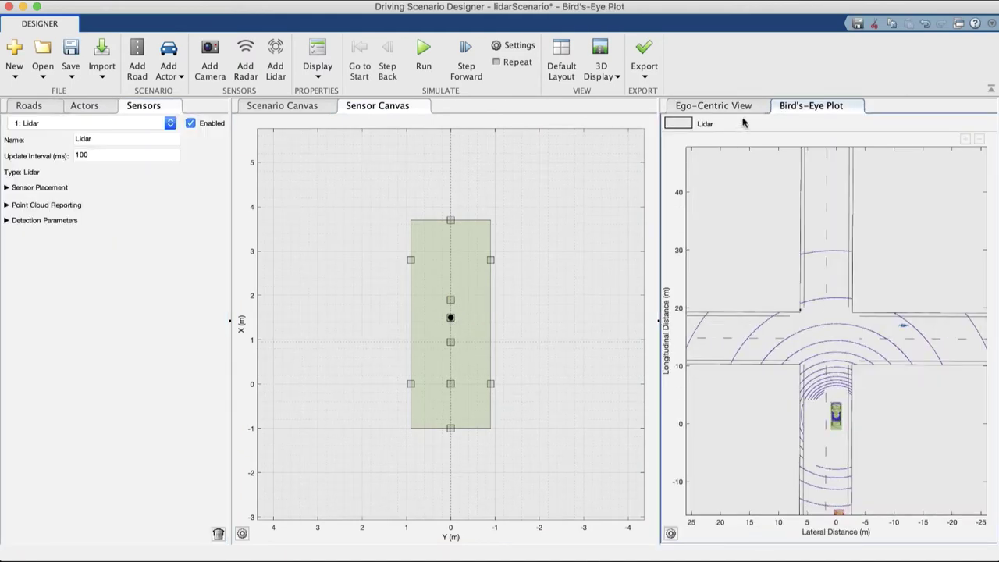
{"action": "left_click", "coordinate": [748, 107]}
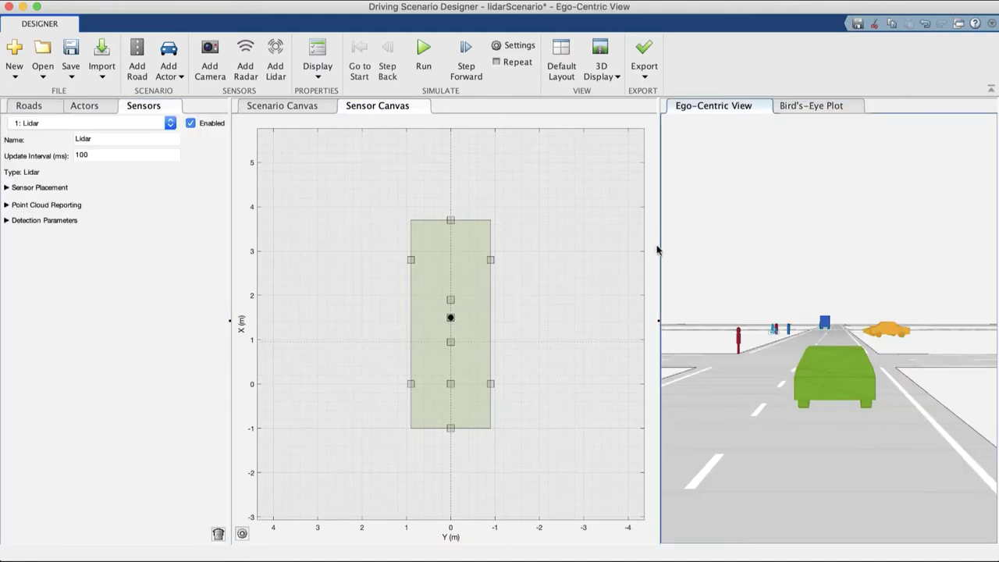
Show all views in the default layout and simulate to watch the lidar point cloud
{"action": "left_click", "coordinate": [292, 107]}
{"action": "left_click", "coordinate": [562, 65]}
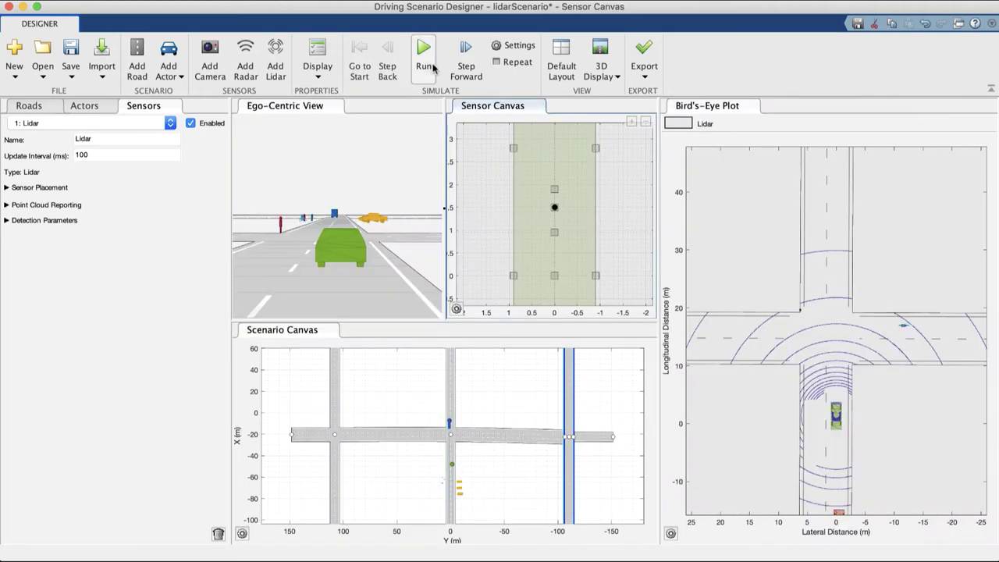
{"action": "left_click", "coordinate": [424, 59]}
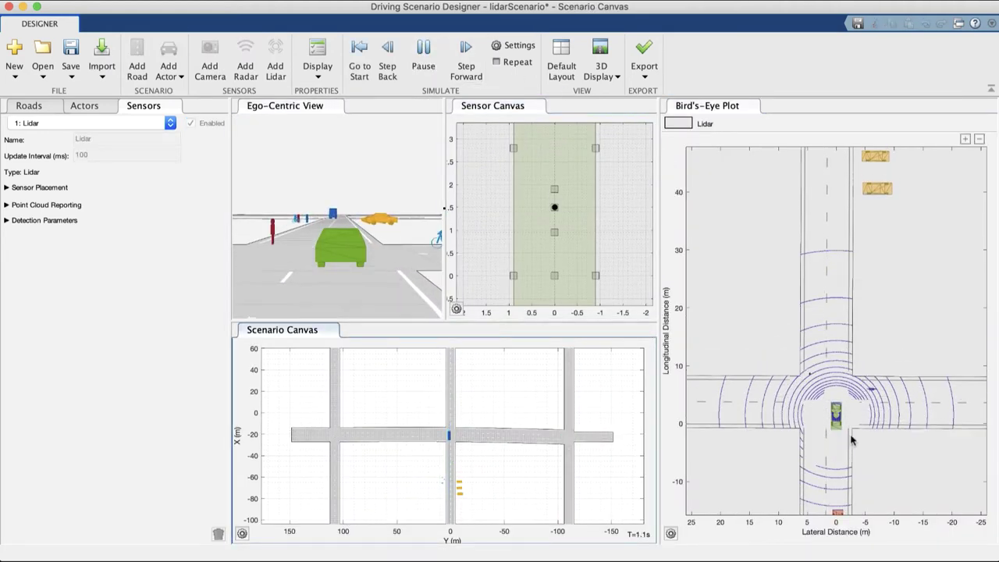
{"action": "scroll", "coordinate": [851, 441], "scroll_direction": "up", "scroll_amount": 1}
{"action": "scroll", "coordinate": [852, 440], "scroll_direction": "up", "scroll_amount": 1}
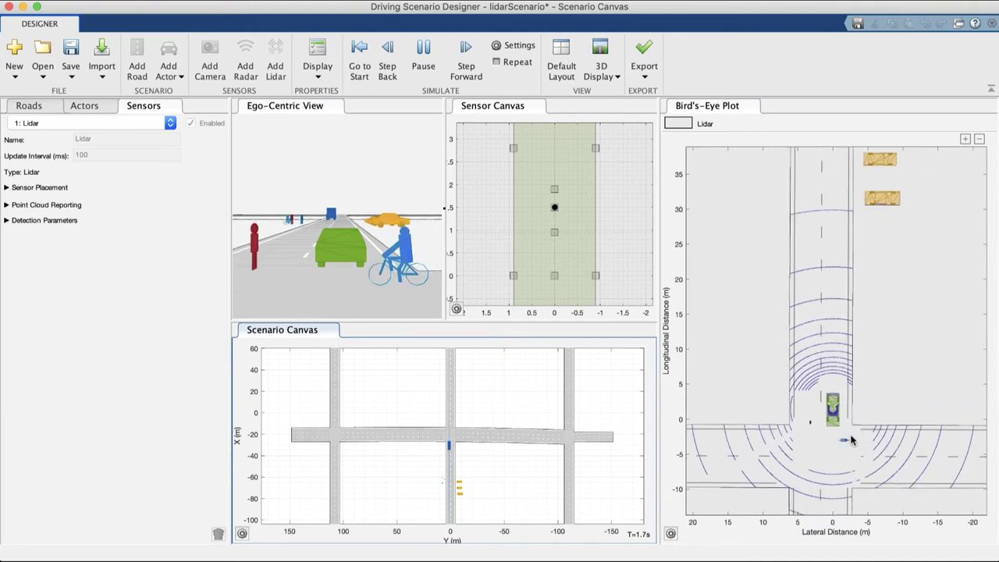
{"action": "scroll", "coordinate": [851, 440], "scroll_direction": "down", "scroll_amount": 1}
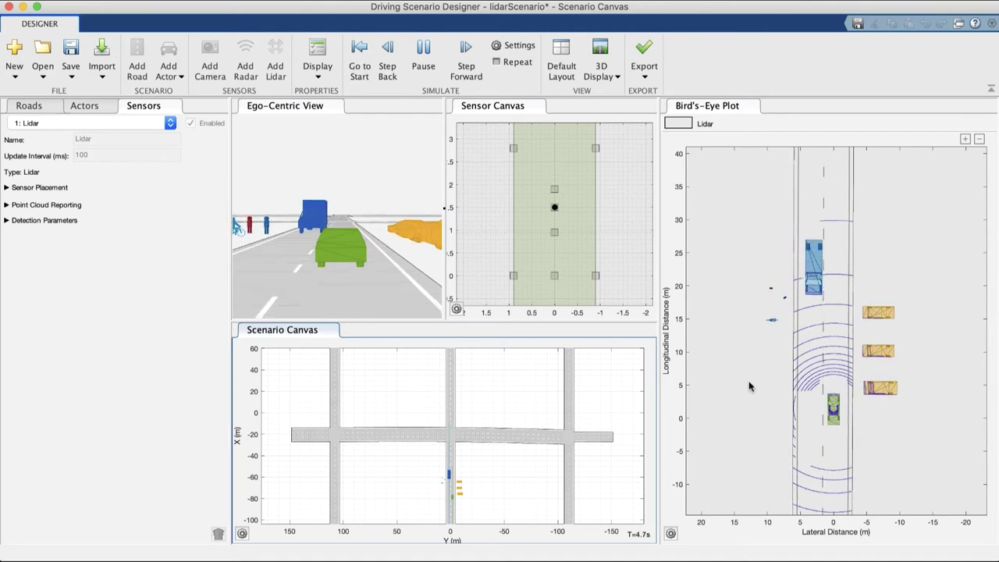
Export the lidar scenario as a Simulink model, saving the scenario first
{"action": "left_click", "coordinate": [645, 77]}
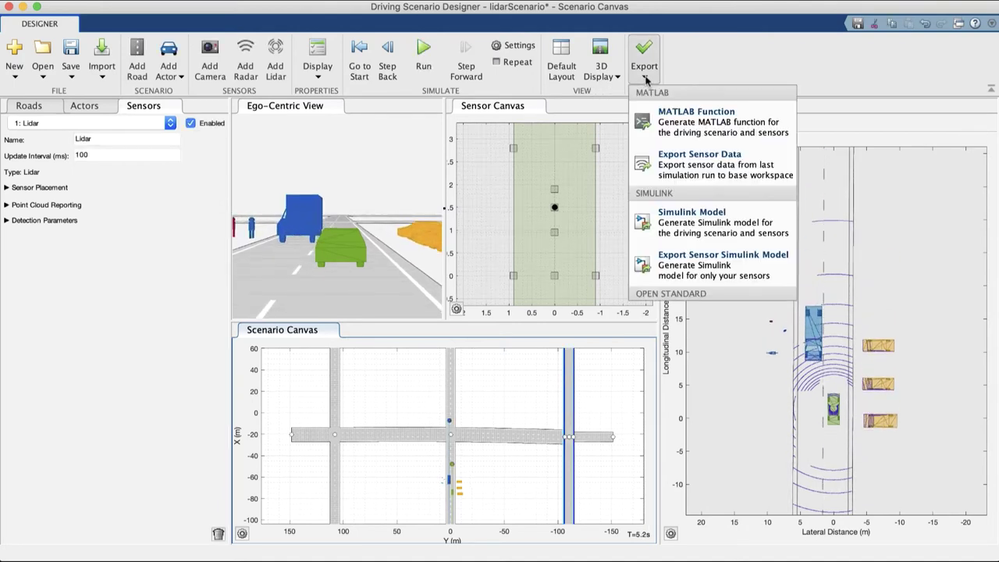
{"action": "left_click", "coordinate": [685, 219]}
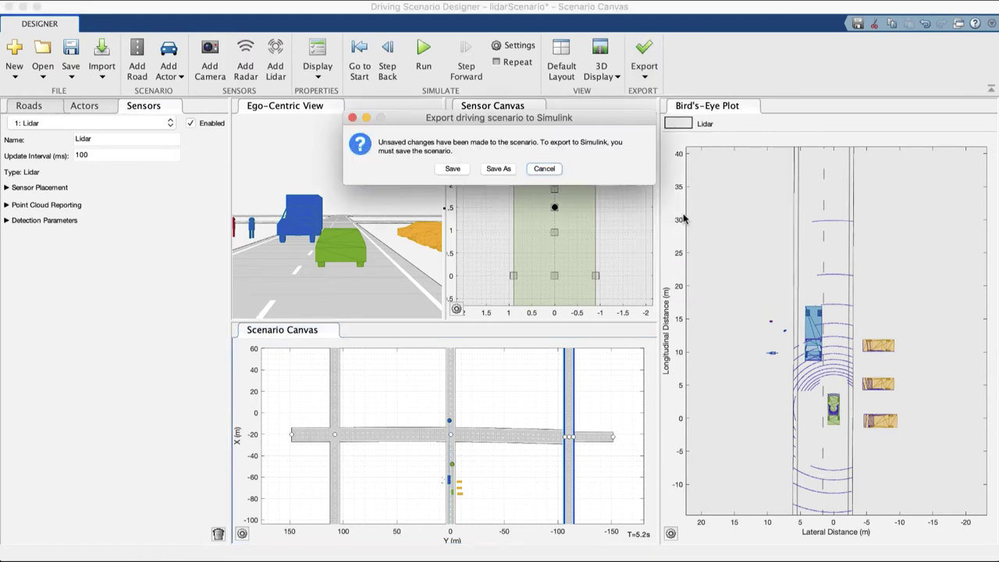
{"action": "left_click", "coordinate": [453, 170]}
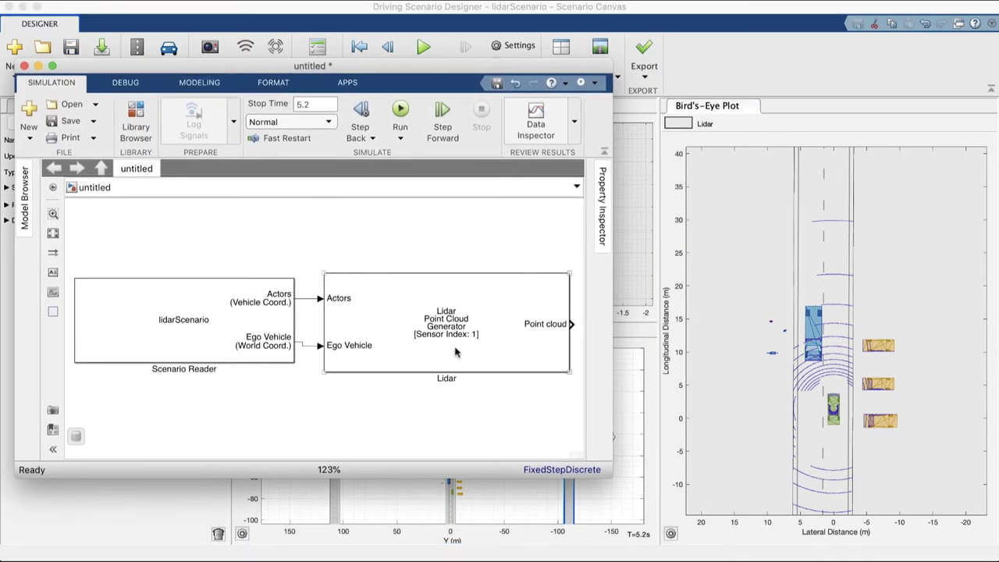
Review the Lidar block's measurement settings, then run the Bird's-Eye Scope simulation
{"action": "double_click", "coordinate": [448, 331]}
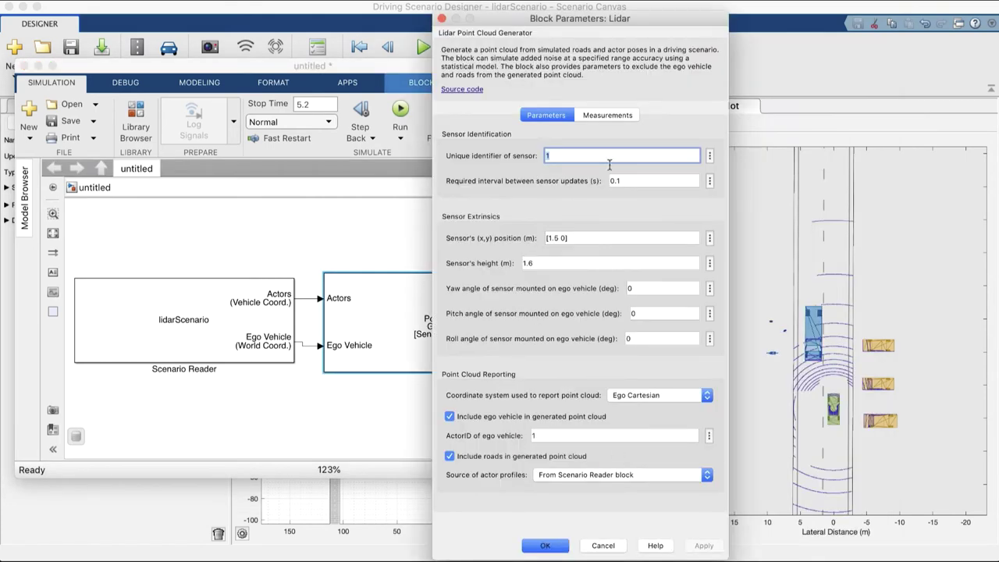
{"action": "left_click", "coordinate": [607, 115]}
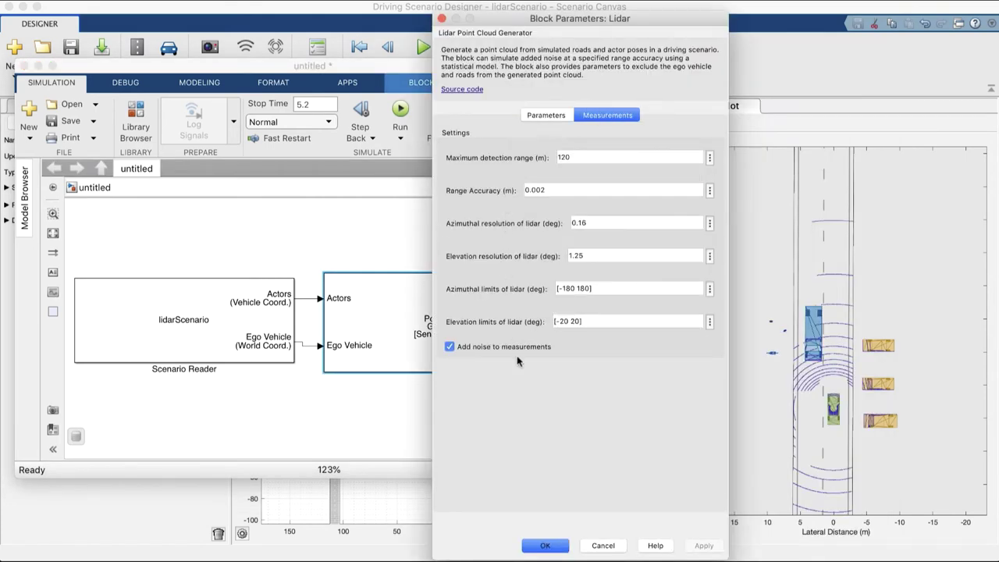
{"action": "left_click", "coordinate": [602, 546]}
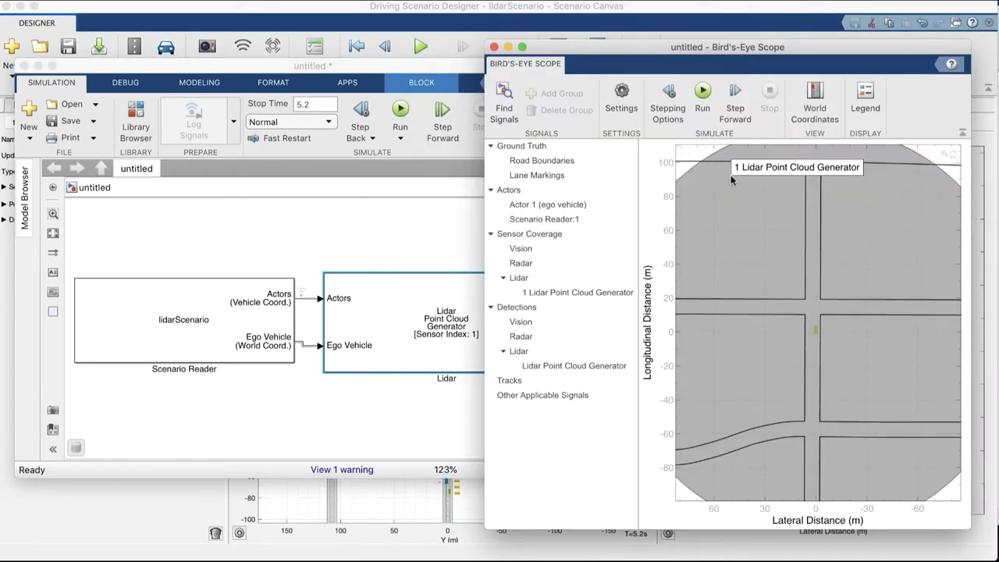
{"action": "left_click", "coordinate": [702, 93]}
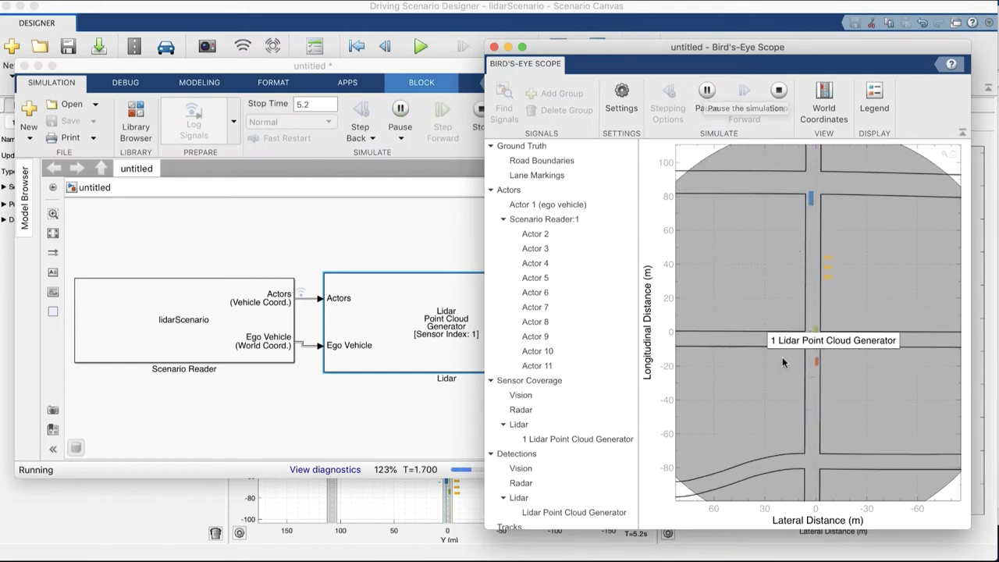
{"action": "scroll", "coordinate": [868, 314], "scroll_direction": "up", "scroll_amount": 3}
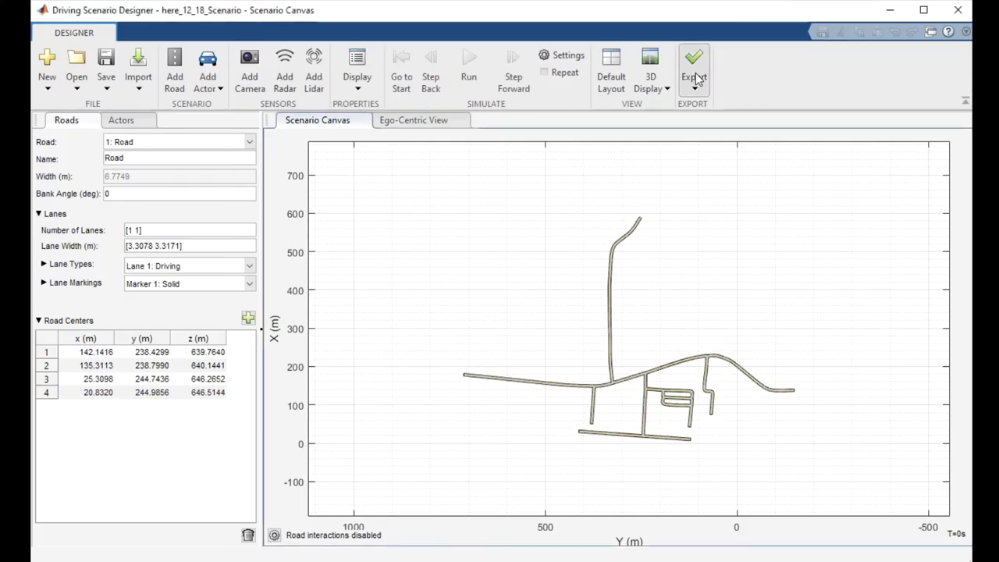
Export the road network as OpenDRIVE file here_12_18.xodr, replacing the existing copy
{"action": "left_click", "coordinate": [695, 78]}
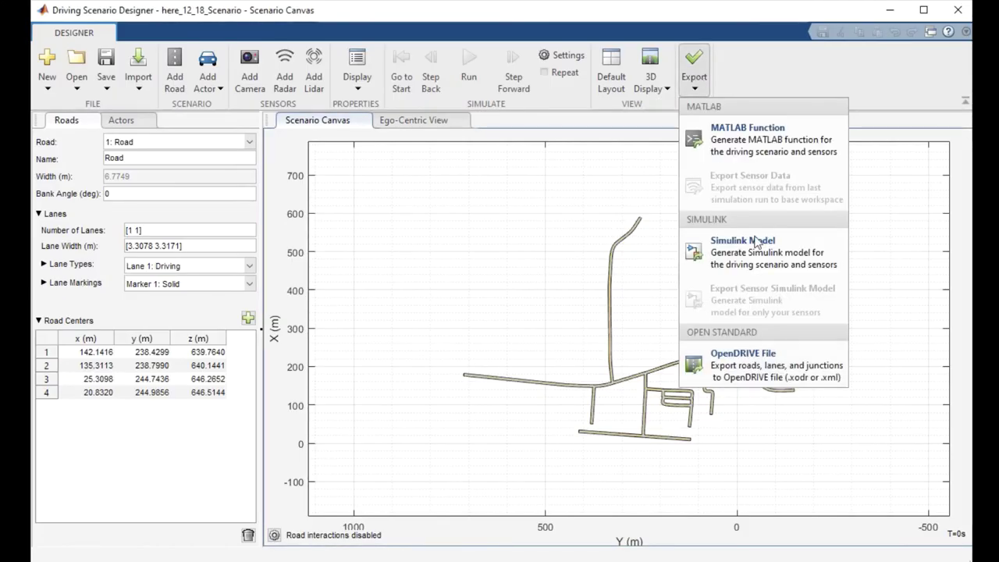
{"action": "left_click", "coordinate": [765, 363]}
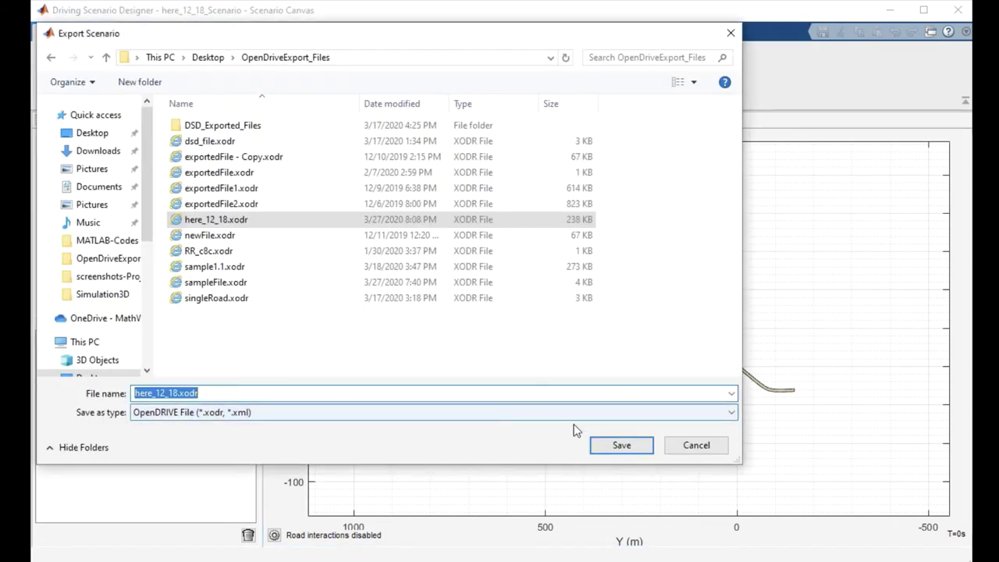
{"action": "left_click", "coordinate": [602, 445]}
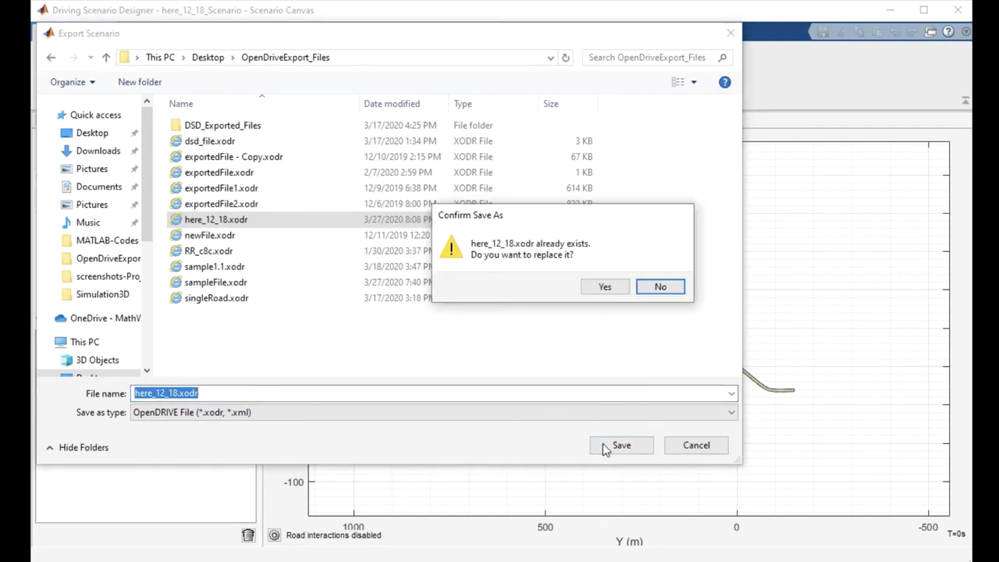
{"action": "left_click", "coordinate": [605, 287]}
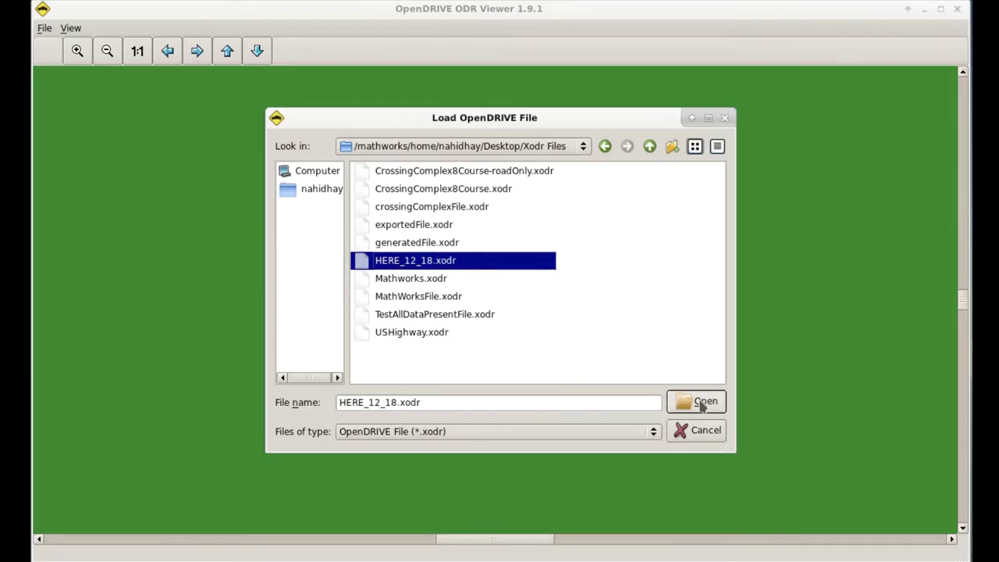
Load the exported here_12_18.xodr road network into the OpenDRIVE viewer
{"action": "left_click", "coordinate": [701, 402]}
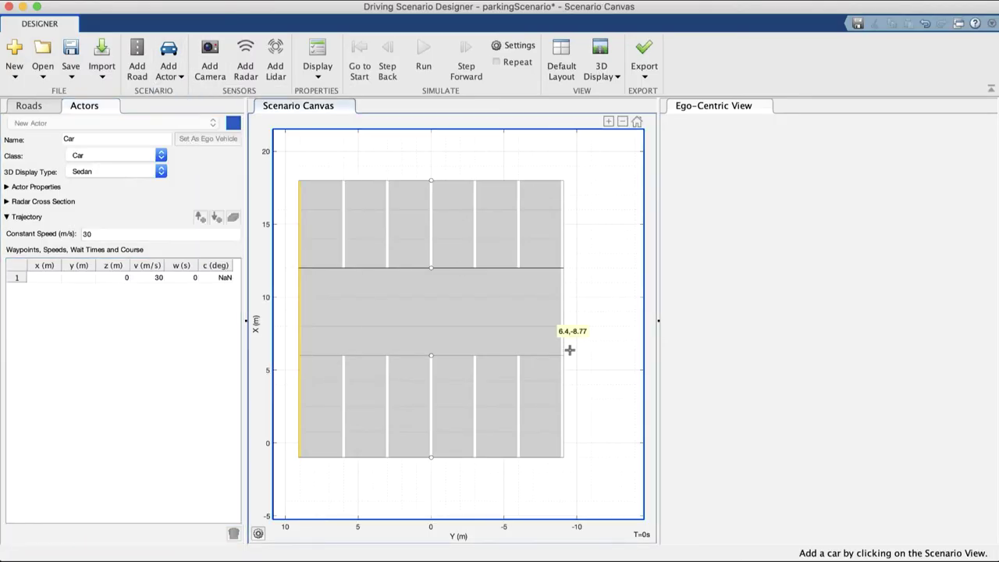
Place a car right of the lot, face it left, and add a forward waypoint down the aisle
{"action": "left_click", "coordinate": [586, 308]}
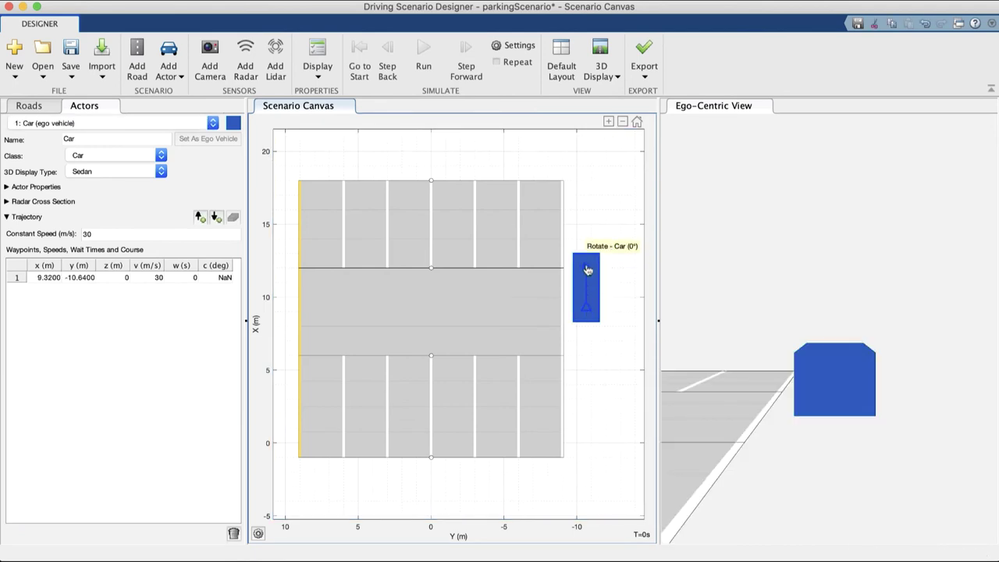
{"action": "left_click_drag", "start_coordinate": [590, 269], "coordinate": [531, 314]}
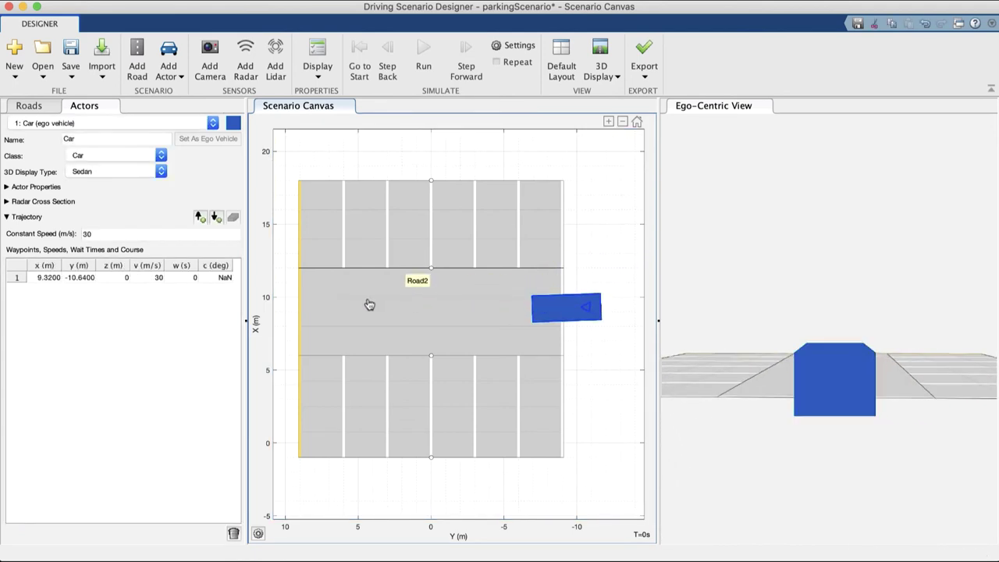
{"action": "left_click", "coordinate": [200, 217]}
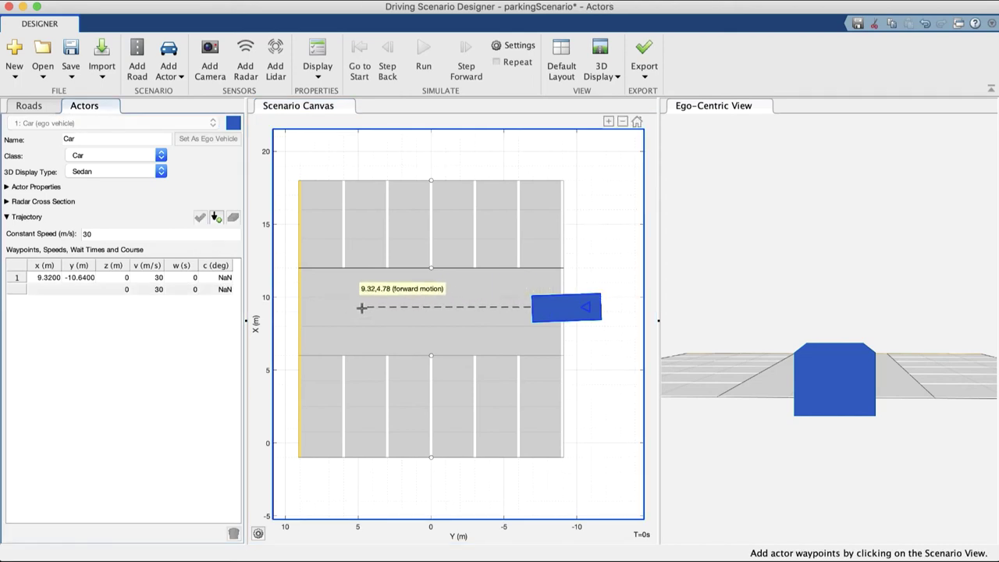
{"action": "left_click", "coordinate": [360, 310]}
{"action": "key", "text": "Return"}
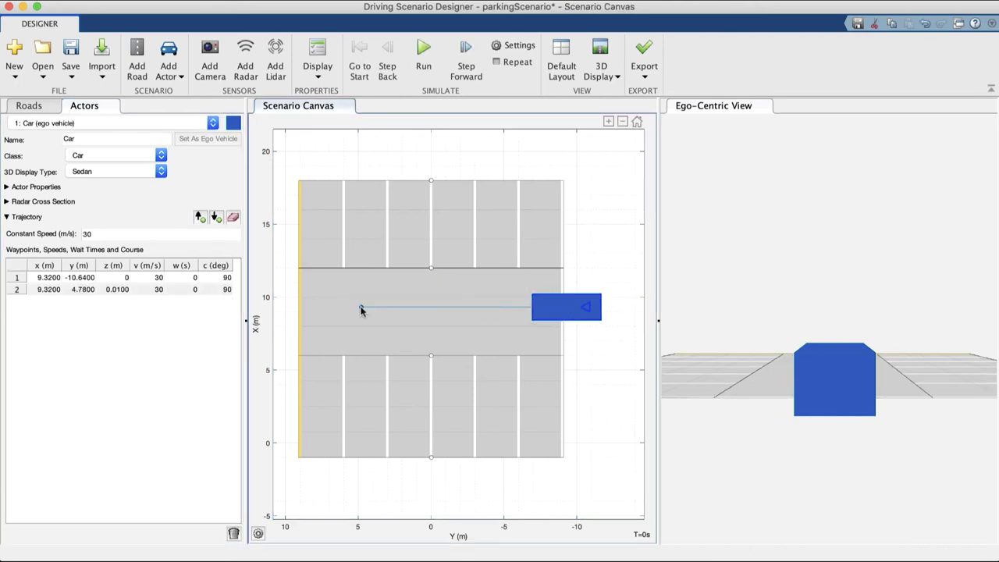
Add four reverse waypoints curving back into a parking slot
{"action": "left_click", "coordinate": [216, 218]}
{"action": "left_click", "coordinate": [437, 315]}
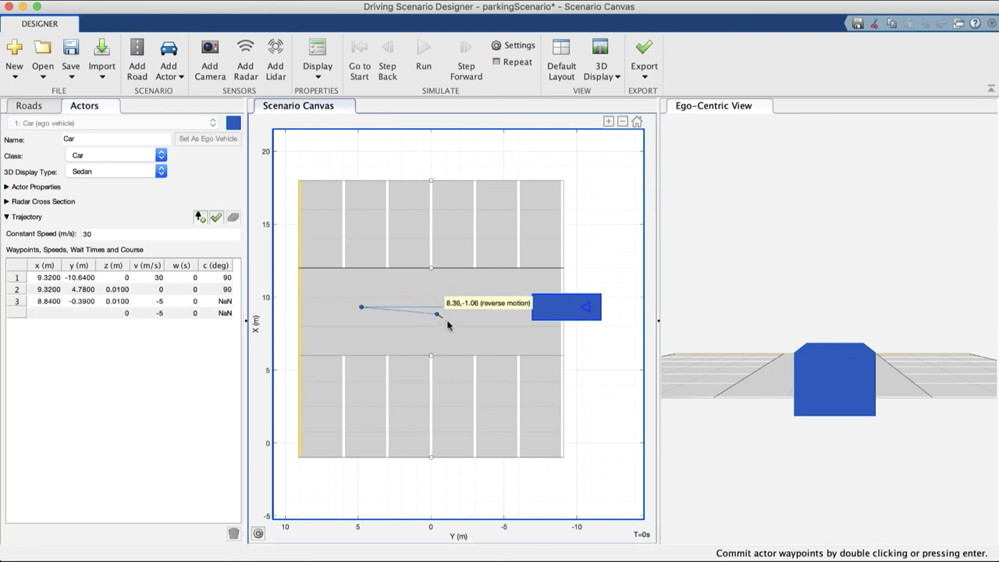
{"action": "left_click", "coordinate": [452, 326]}
{"action": "left_click", "coordinate": [455, 347]}
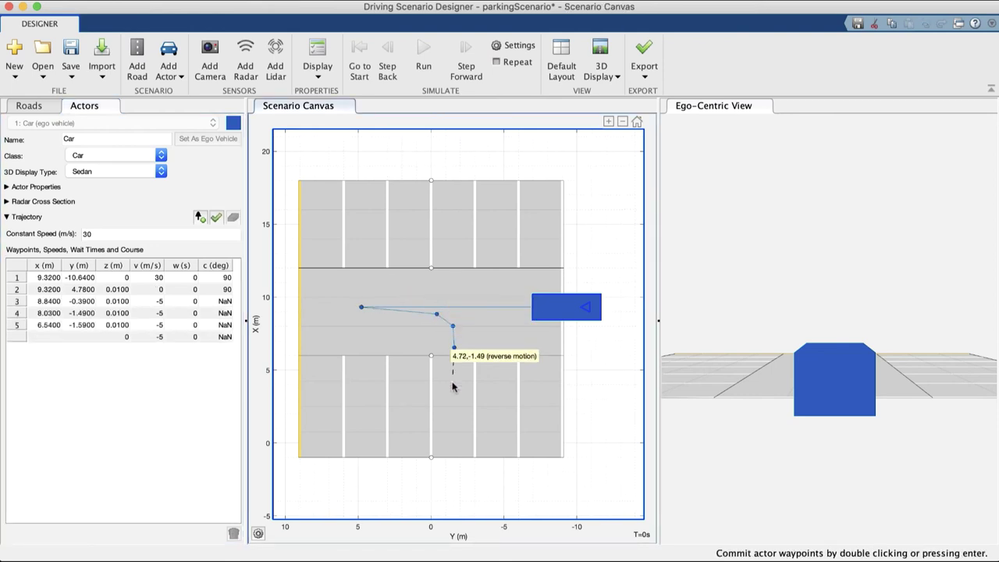
{"action": "left_click", "coordinate": [454, 432]}
{"action": "key", "text": "Return"}
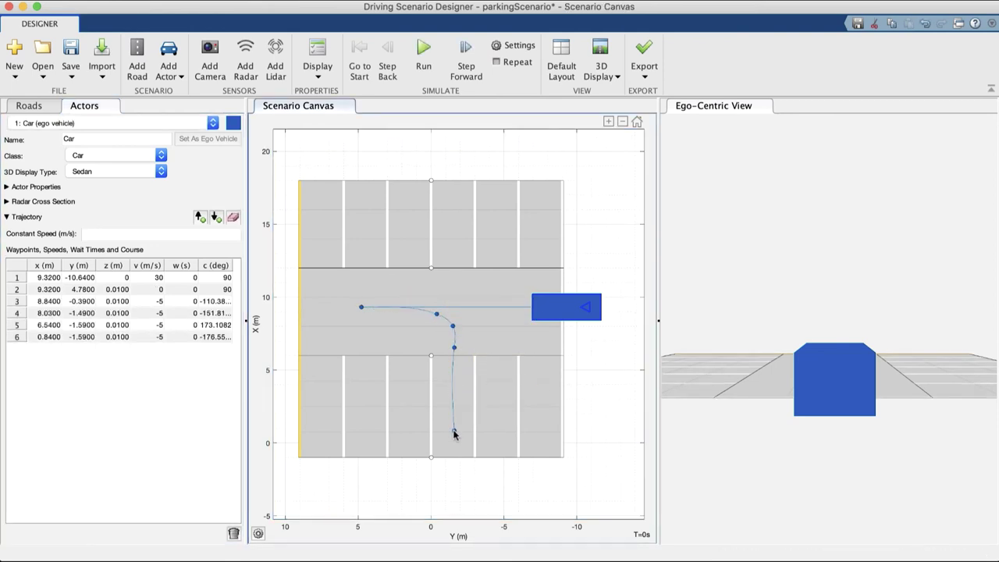
Set waypoint course angles to -145, -180 and -180, then run the simulation
{"action": "double_click", "coordinate": [219, 312]}
{"action": "type", "text": "-145"}
{"action": "double_click", "coordinate": [223, 324]}
{"action": "type", "text": "-180"}
{"action": "key", "text": "Return"}
{"action": "double_click", "coordinate": [219, 337]}
{"action": "type", "text": "-180"}
{"action": "key", "text": "Return"}
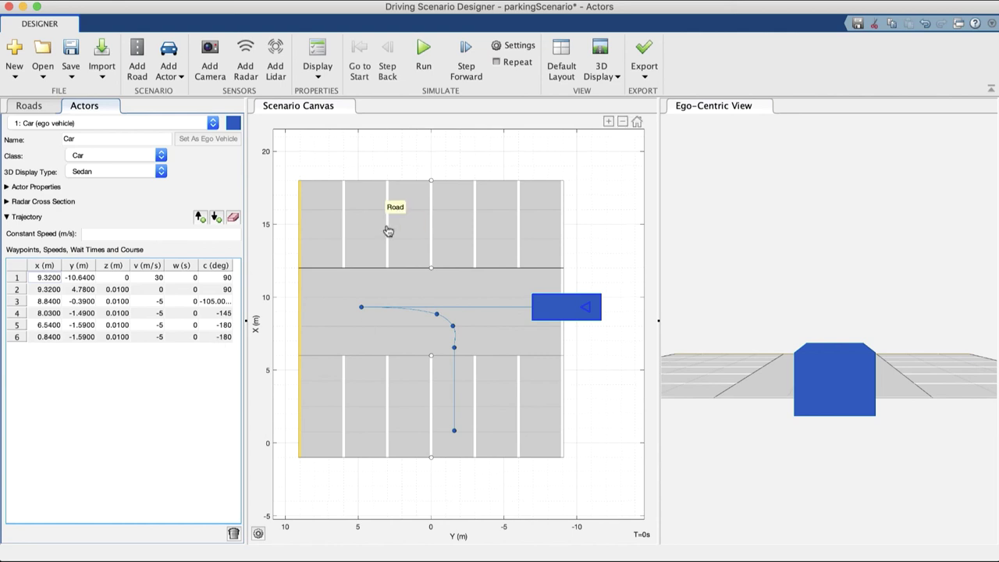
{"action": "left_click", "coordinate": [423, 55]}
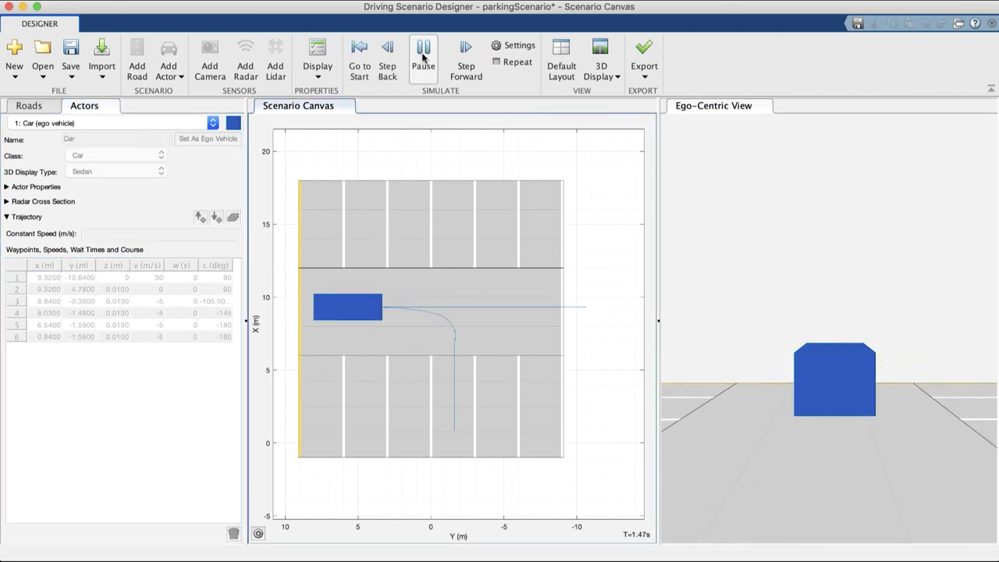